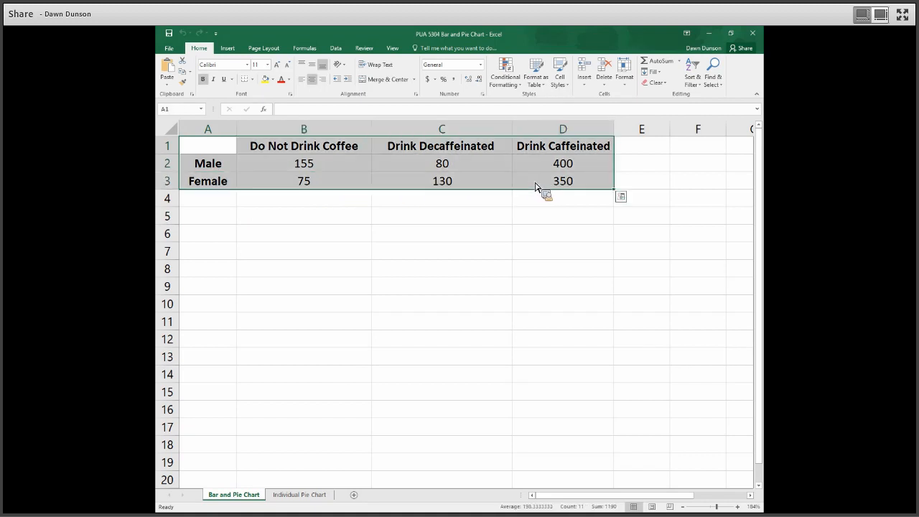
# - Insert a clustered bar chart from the selected coffee data and switch its rows and columns so the categories are Male and Female
pyautogui.click(232, 52)
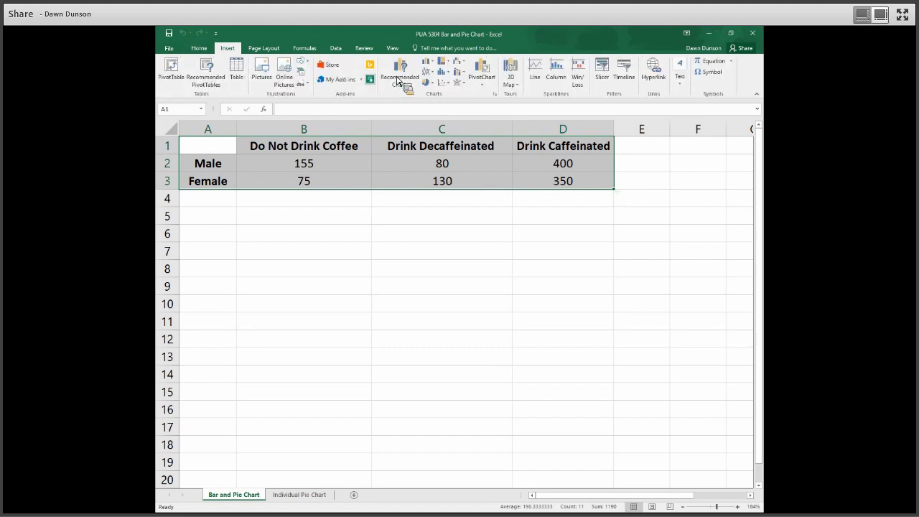
pyautogui.click(397, 80)
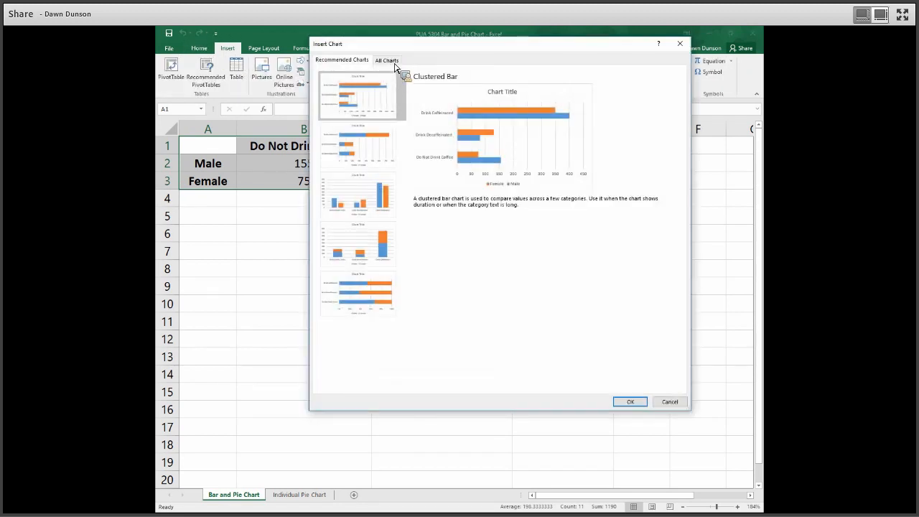
pyautogui.click(389, 61)
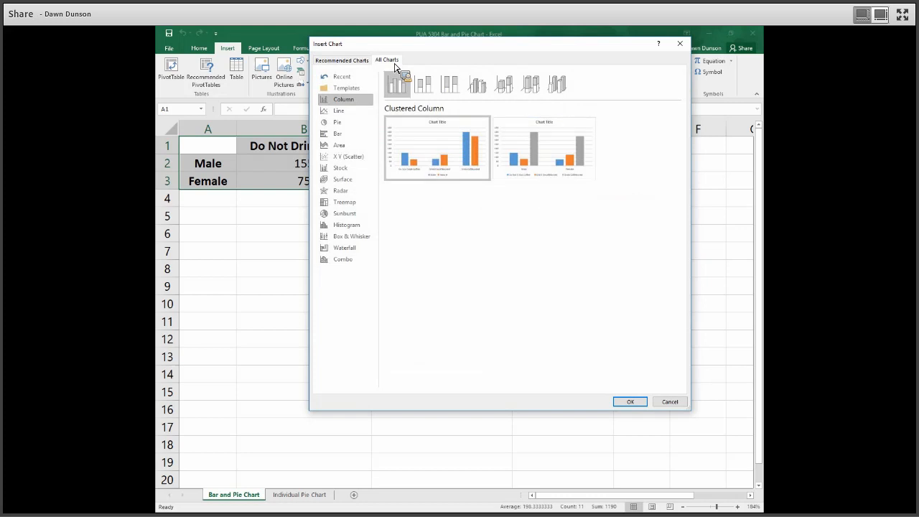
pyautogui.click(345, 136)
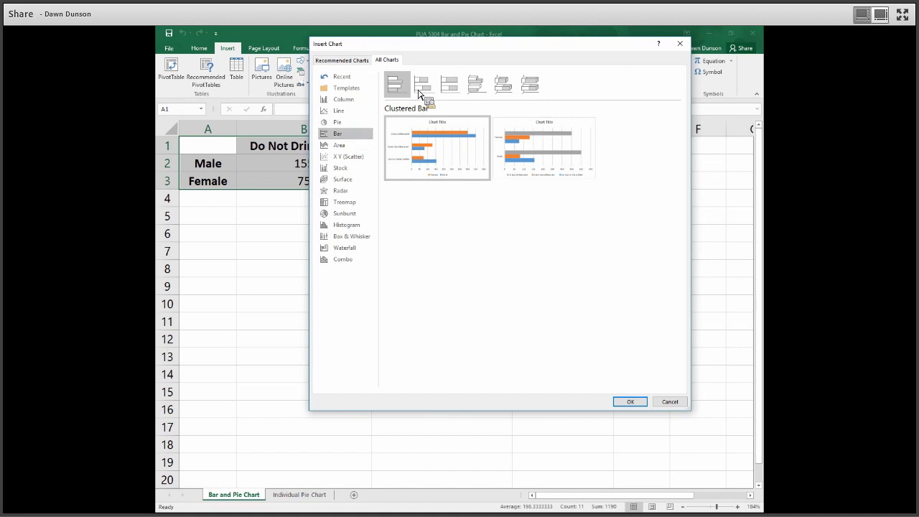
pyautogui.click(454, 87)
pyautogui.click(486, 88)
pyautogui.click(502, 88)
pyautogui.click(528, 92)
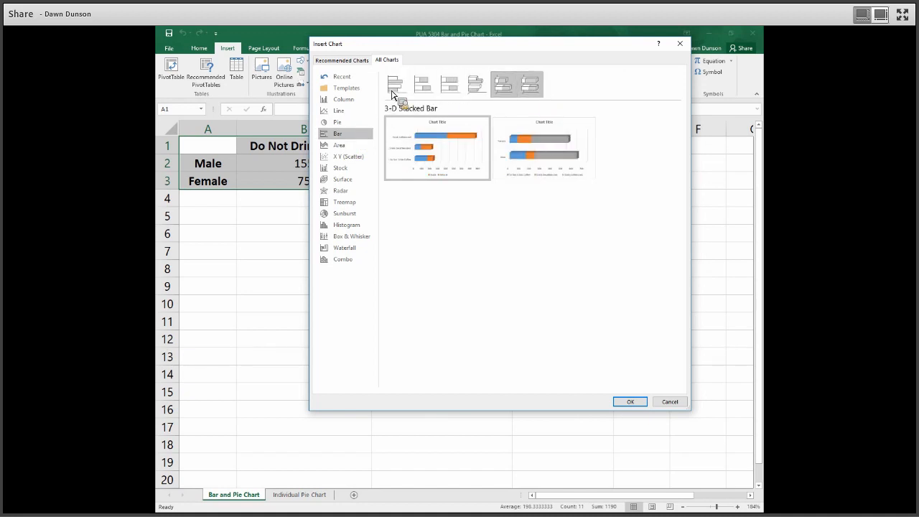
pyautogui.click(394, 90)
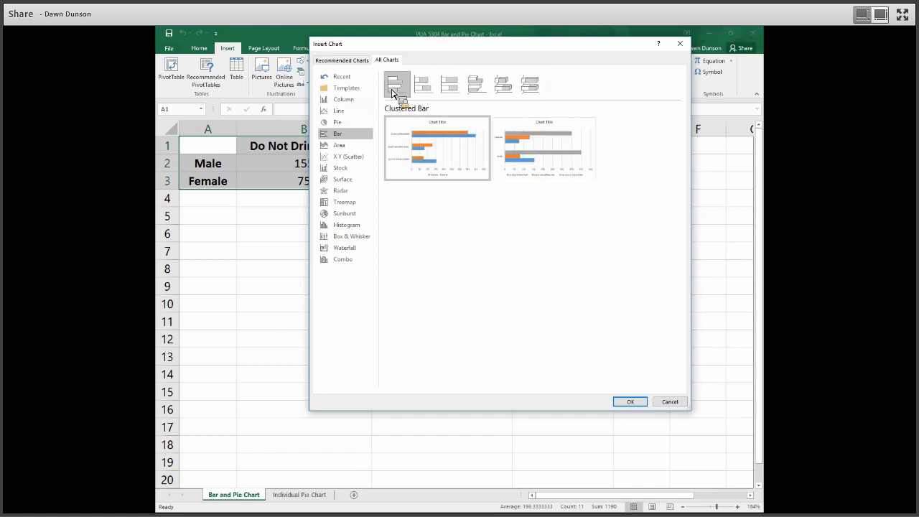
pyautogui.click(630, 402)
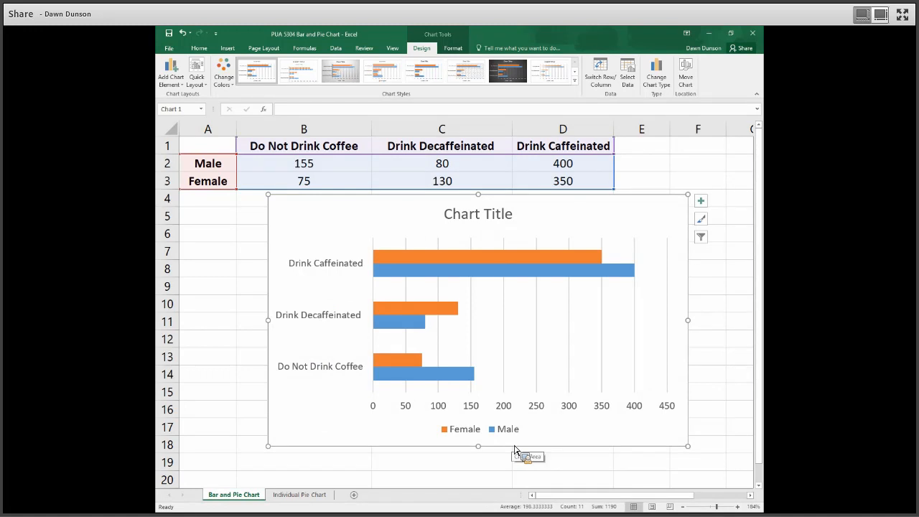
pyautogui.click(607, 81)
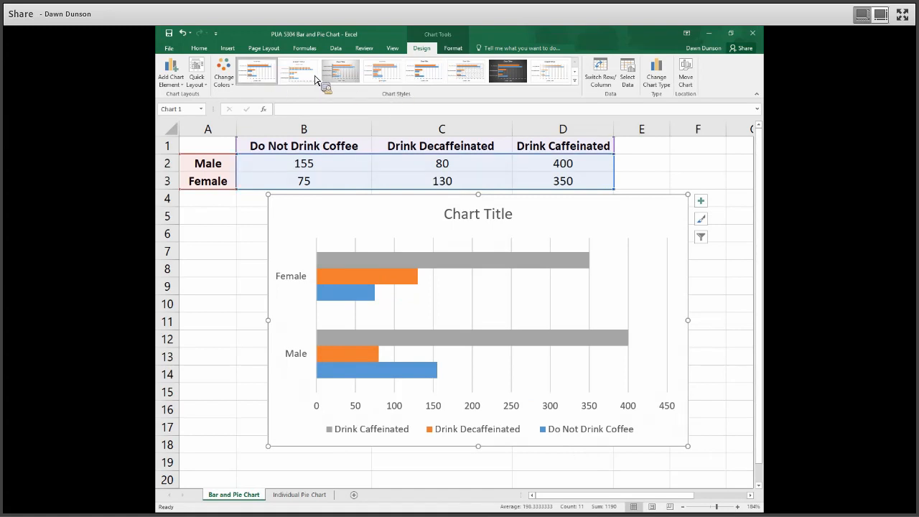
# - Try other chart styles, including the dark one, and several quick layouts on the bar chart, ending with the original plain white style
pyautogui.click(340, 72)
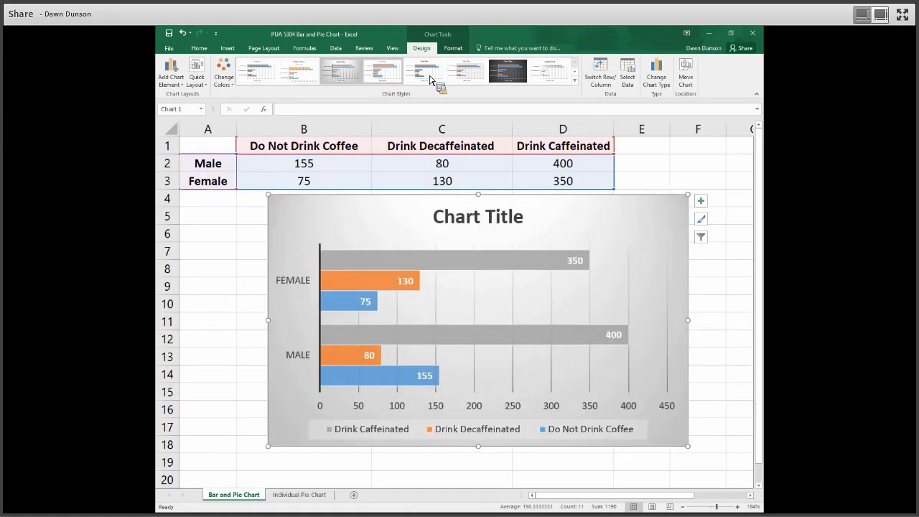
pyautogui.click(507, 75)
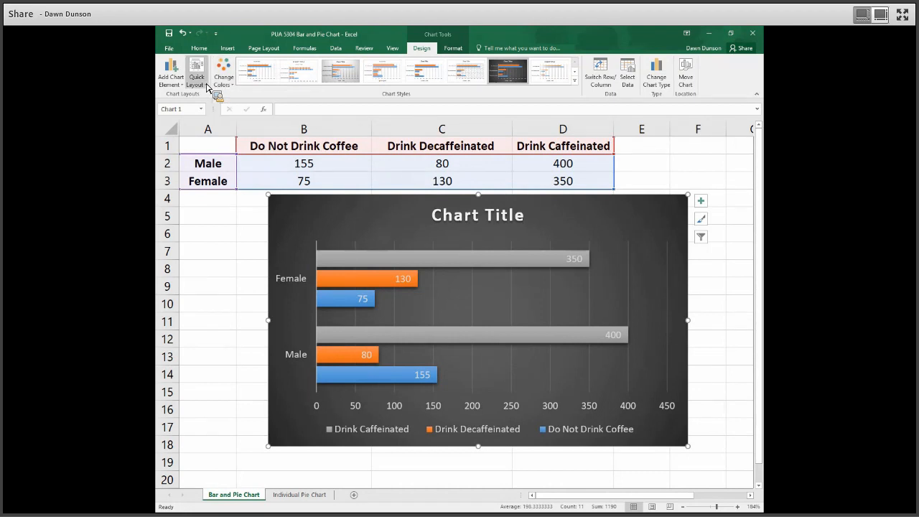
pyautogui.click(204, 83)
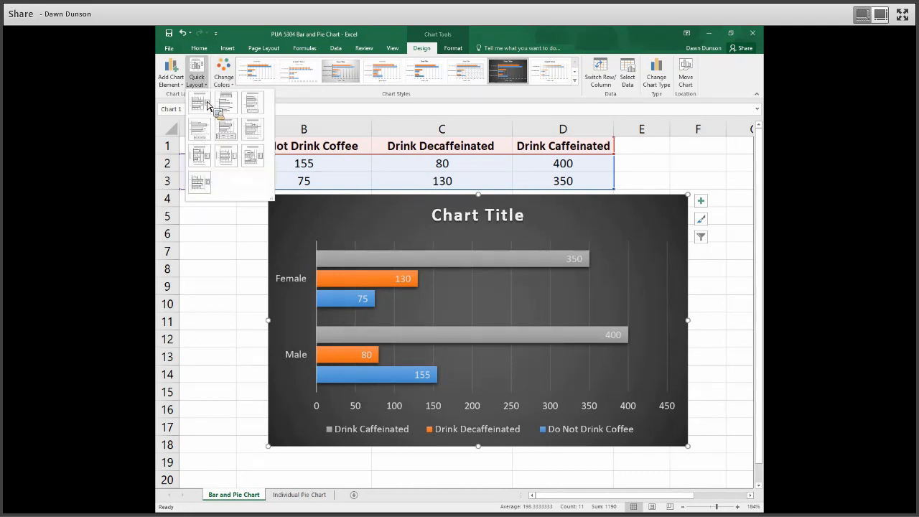
pyautogui.click(219, 106)
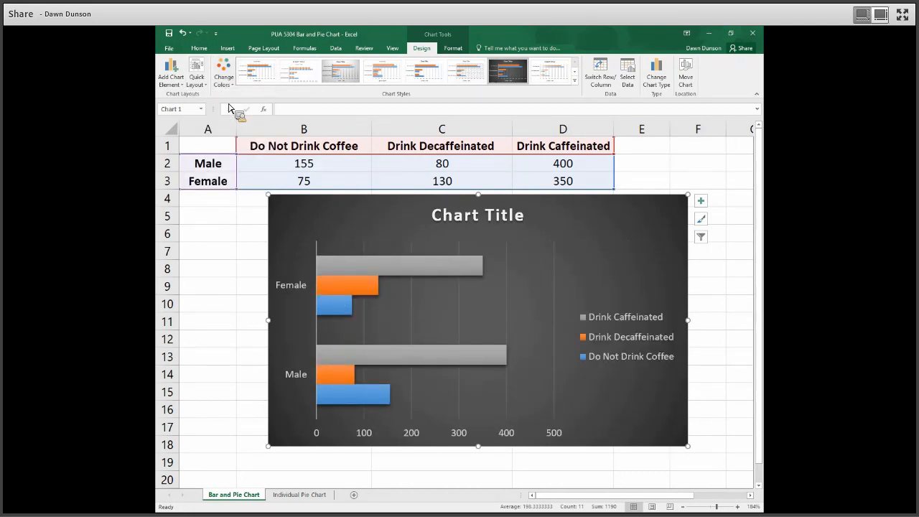
pyautogui.click(197, 75)
pyautogui.click(249, 103)
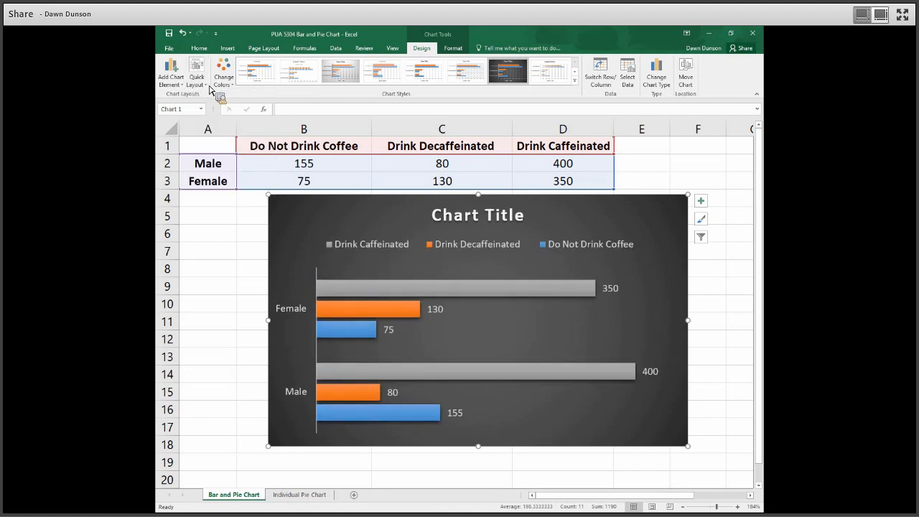
pyautogui.click(196, 76)
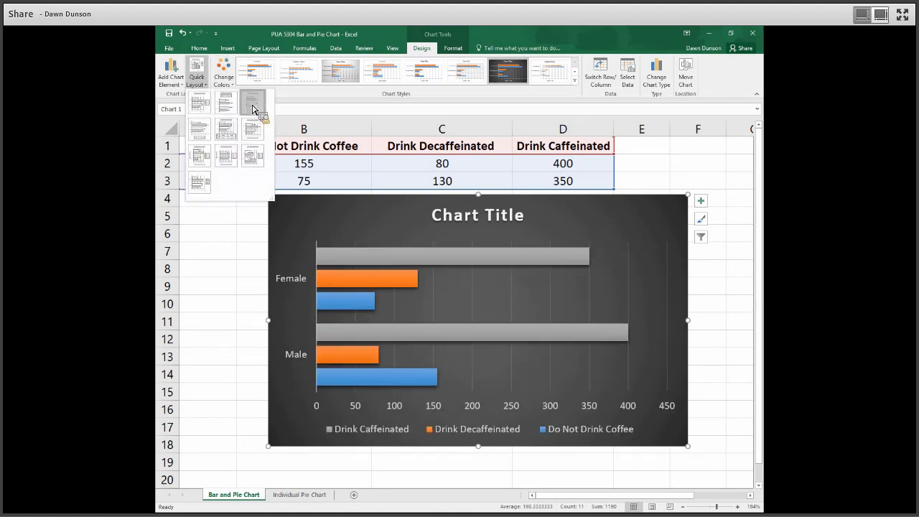
pyautogui.click(253, 109)
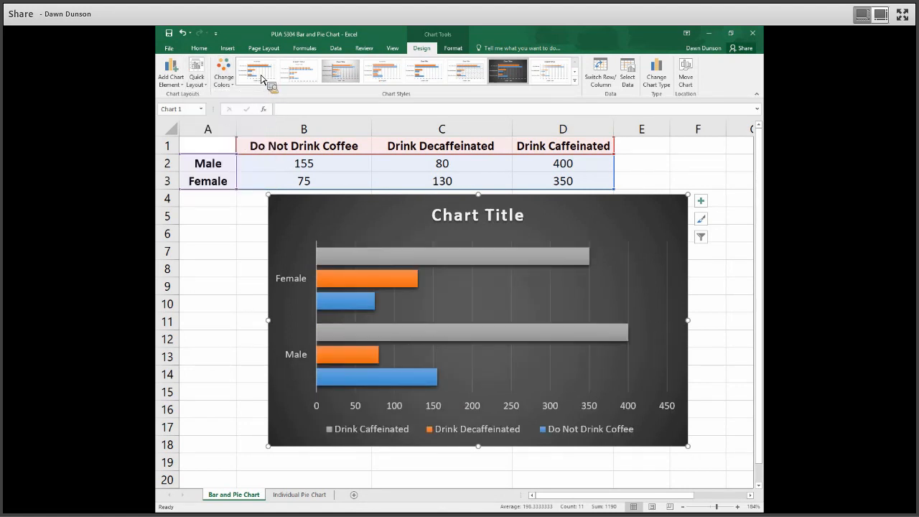
pyautogui.click(262, 83)
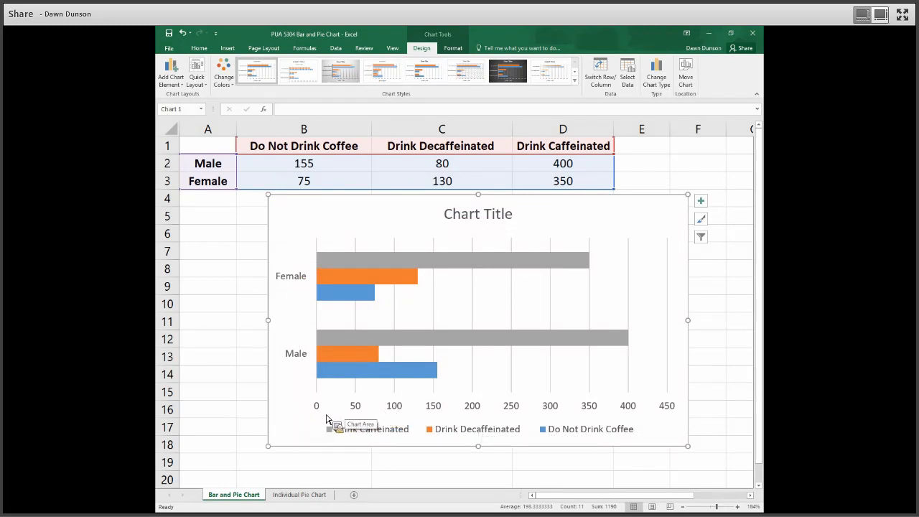
# - Add a primary horizontal axis title to the bar chart reading "Number of People"
pyautogui.click(180, 87)
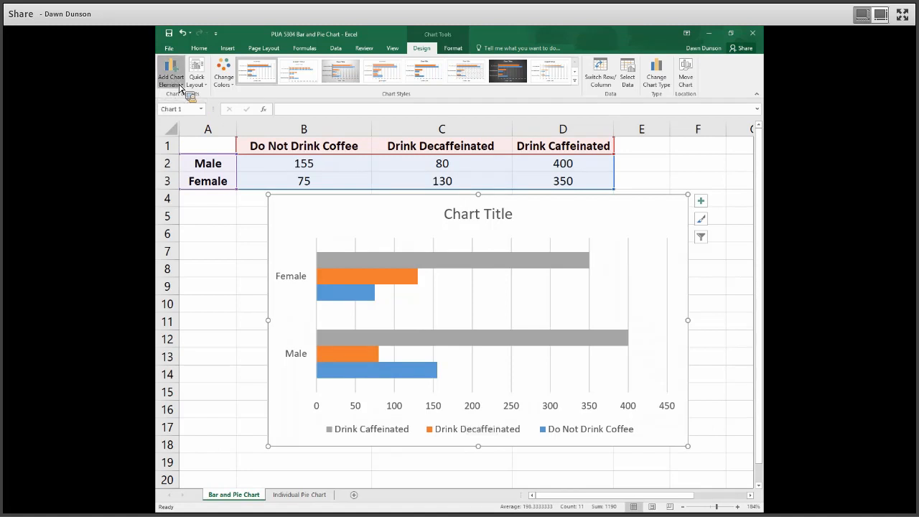
pyautogui.moveTo(201, 107)
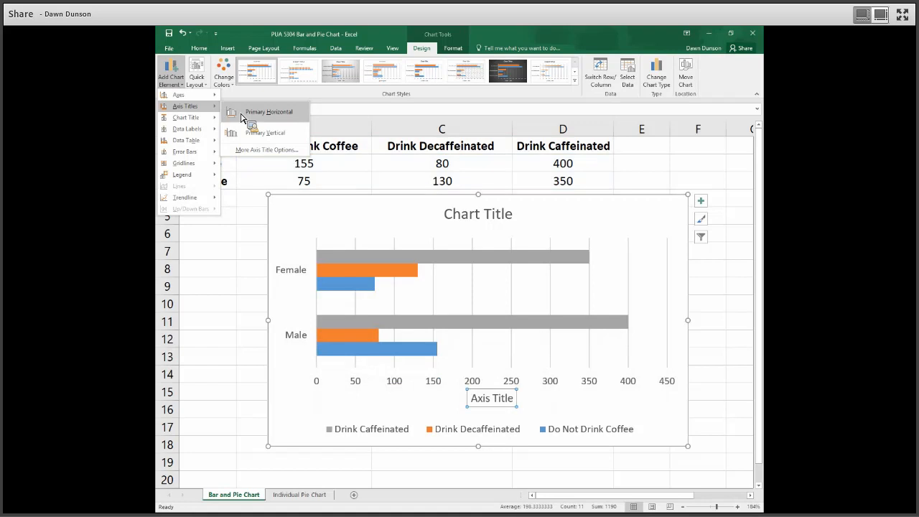
pyautogui.click(242, 117)
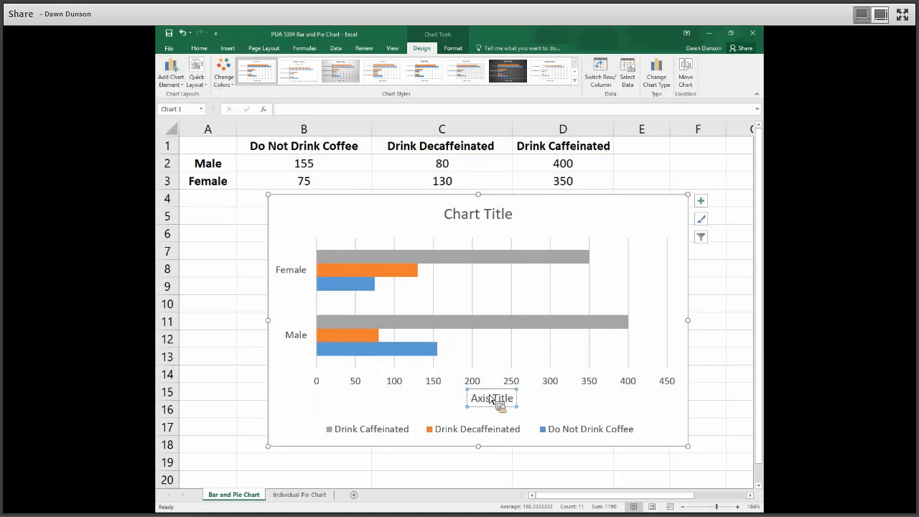
pyautogui.click(477, 402)
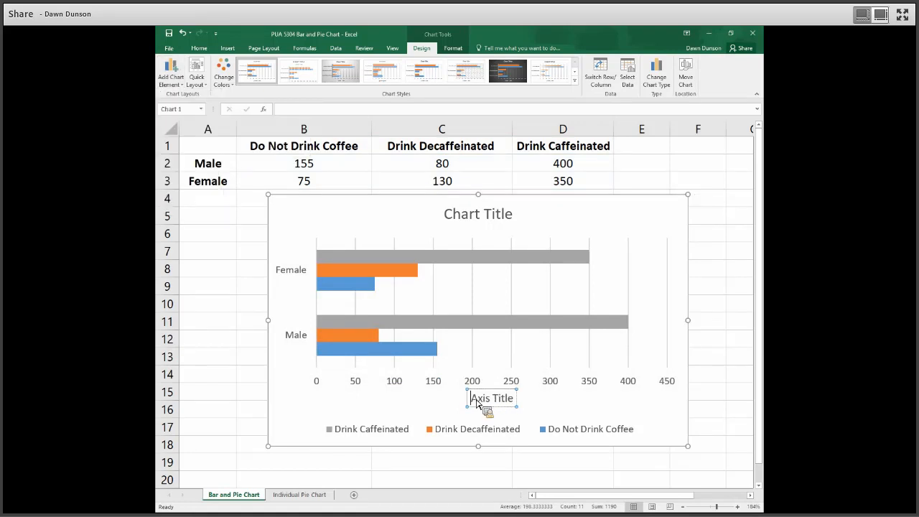
pyautogui.press('Delete')
pyautogui.press('Delete')
pyautogui.press('Delete')
pyautogui.press('Delete')
pyautogui.press('Delete')
pyautogui.press('Delete')
pyautogui.press('Delete')
pyautogui.press('Delete')
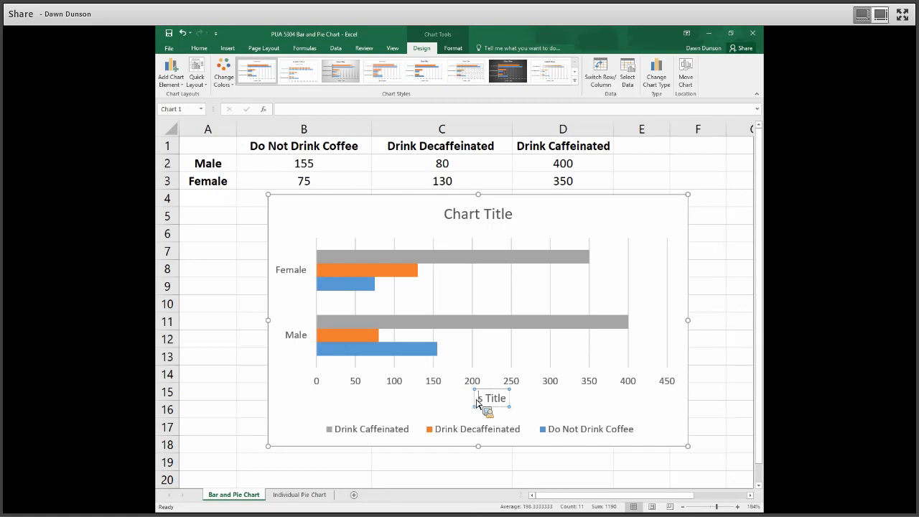
pyautogui.press('Delete')
pyautogui.press('Delete')
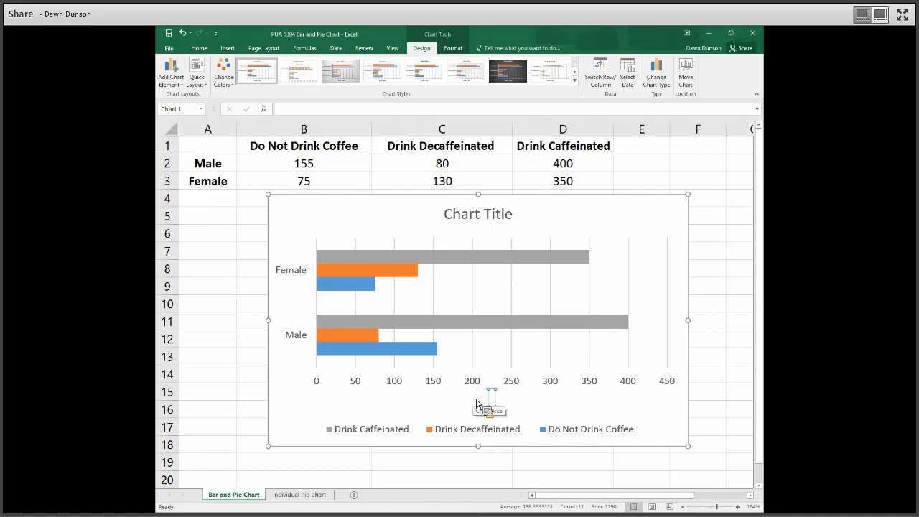
pyautogui.write('Number o')
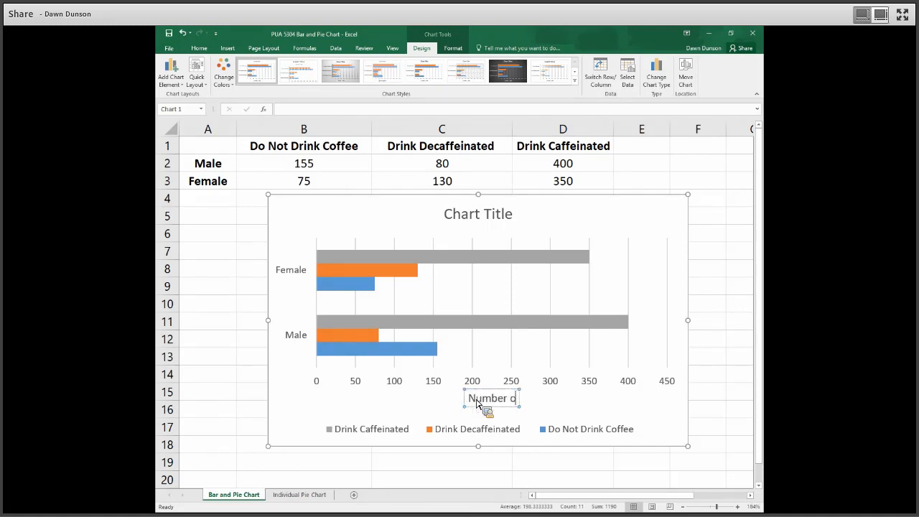
pyautogui.write('f People')
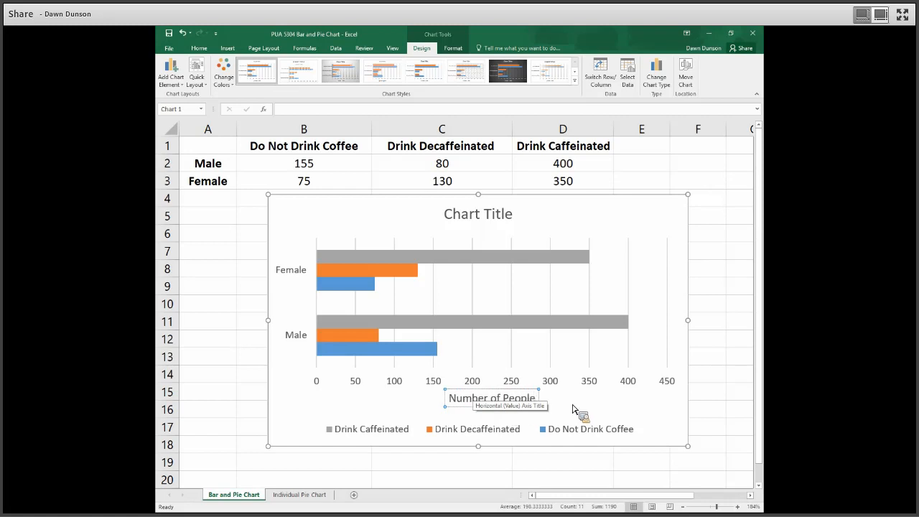
pyautogui.click(574, 409)
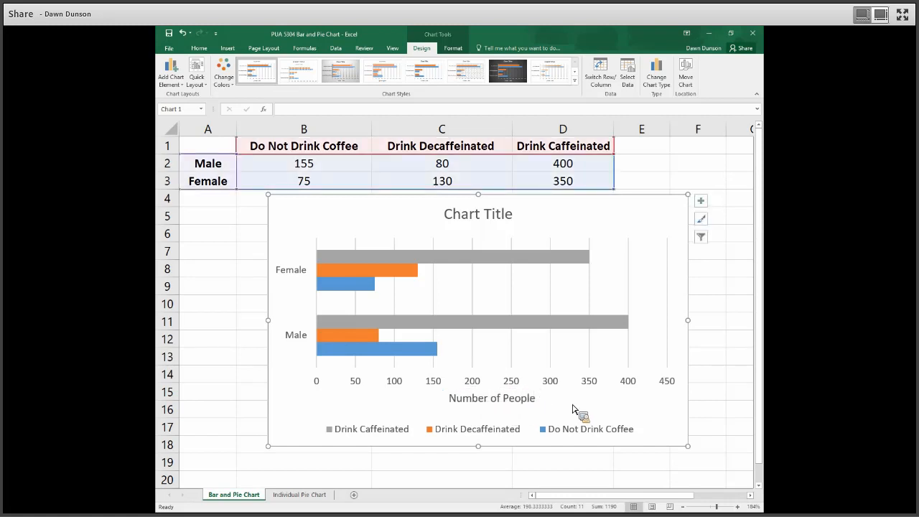
# - Replace the chart's placeholder title with "Coffee Drinkers"
pyautogui.click(464, 217)
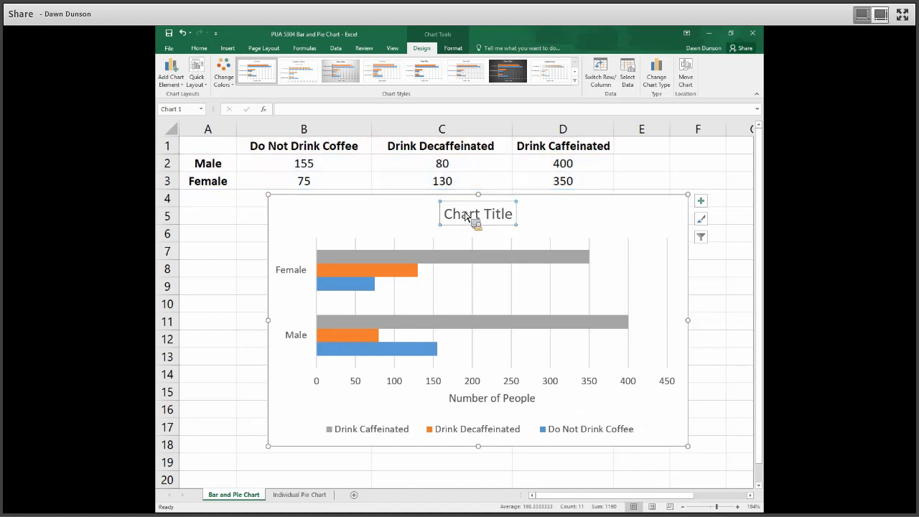
pyautogui.click(464, 217)
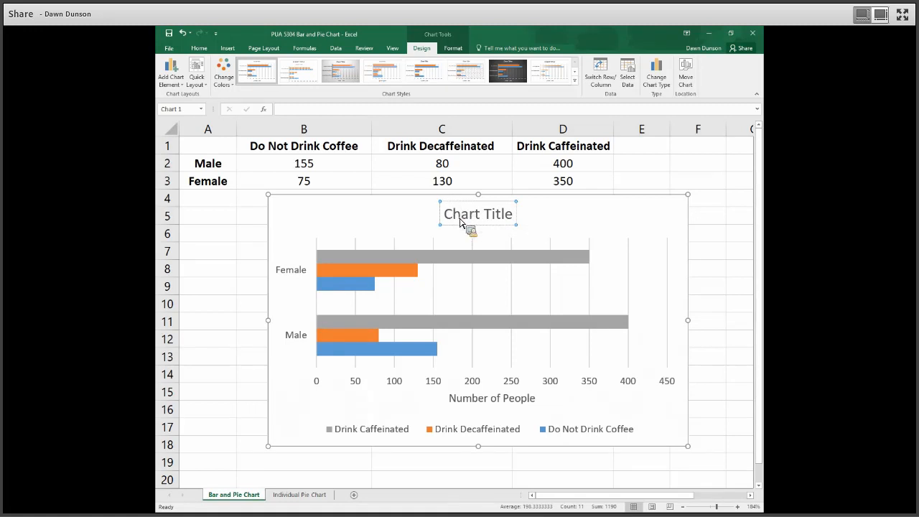
pyautogui.press('Delete')
pyautogui.press('Delete')
pyautogui.press('Delete')
pyautogui.press('Delete')
pyautogui.press('Delete')
pyautogui.press('Delete')
pyautogui.press('Delete')
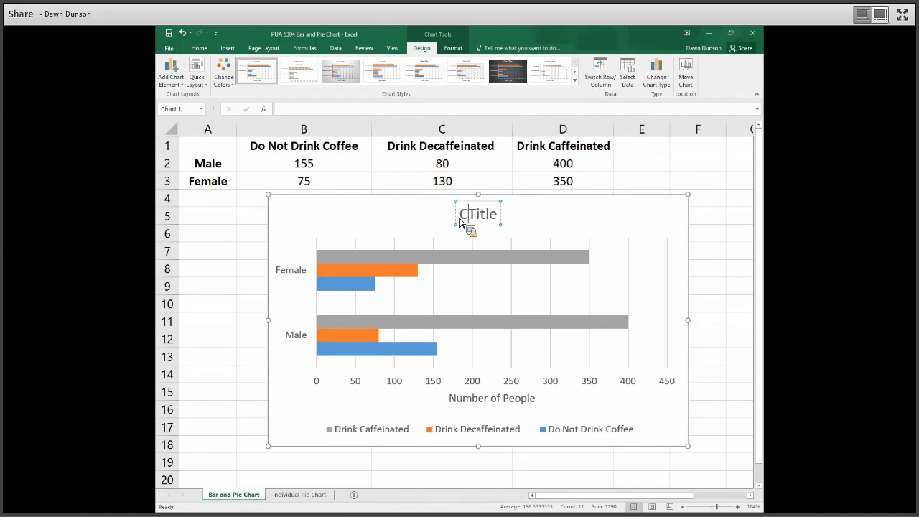
pyautogui.press('Delete')
pyautogui.press('Delete')
pyautogui.write('offee')
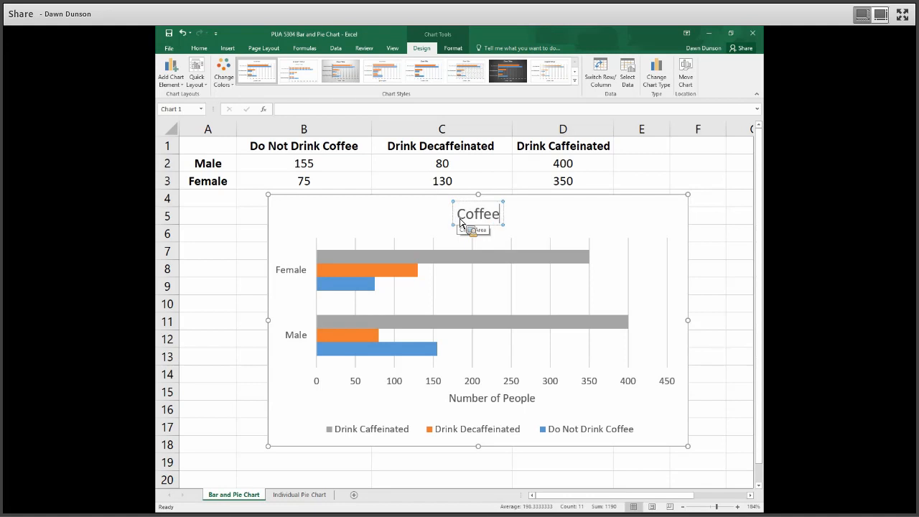
pyautogui.write(' Drinkers')
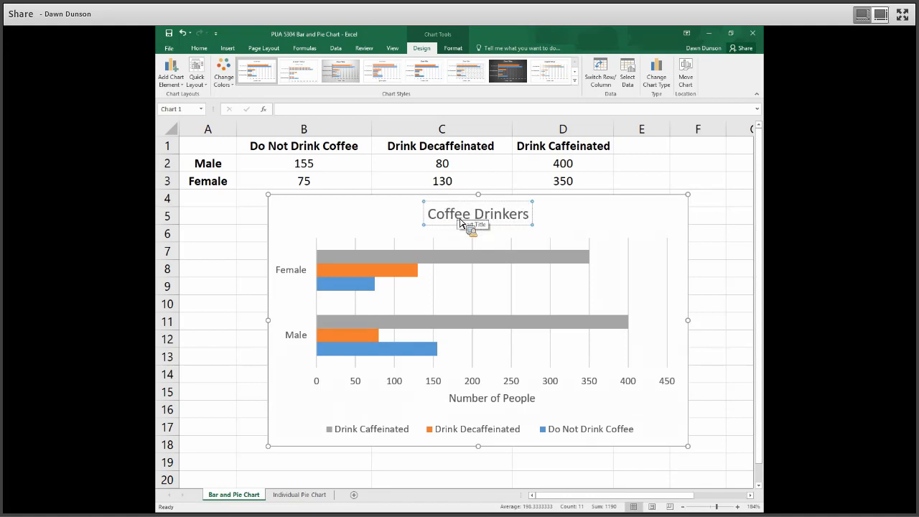
pyautogui.click(563, 230)
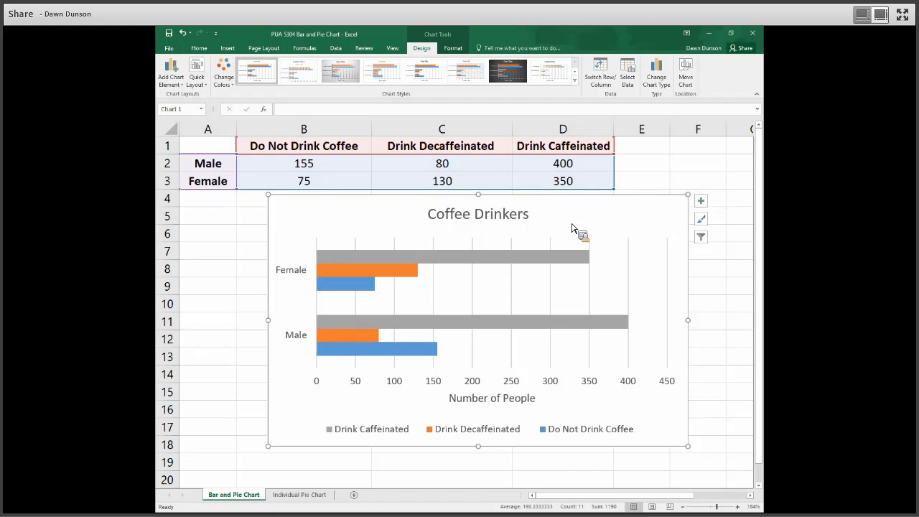
# - Change the Coffee Drinkers bar chart to a 3-D Pie after previewing other pie subtypes, including Doughnut
pyautogui.click(664, 88)
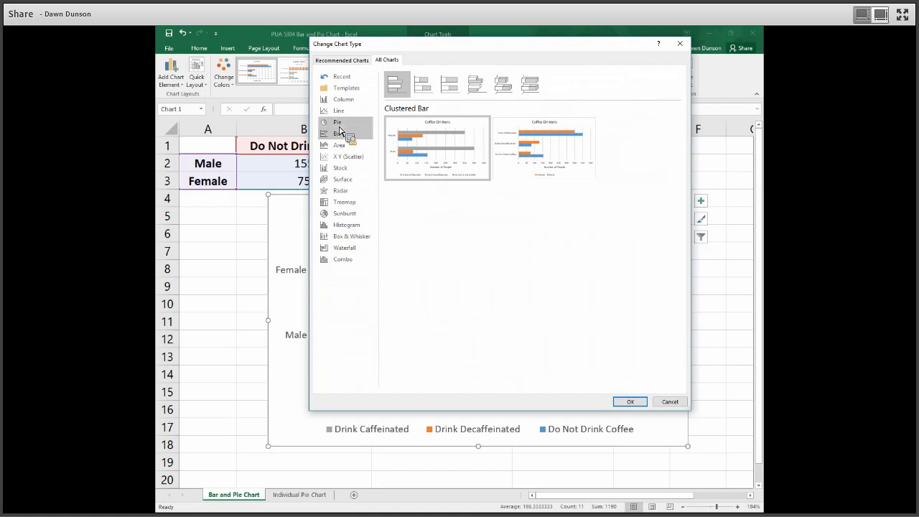
pyautogui.click(339, 125)
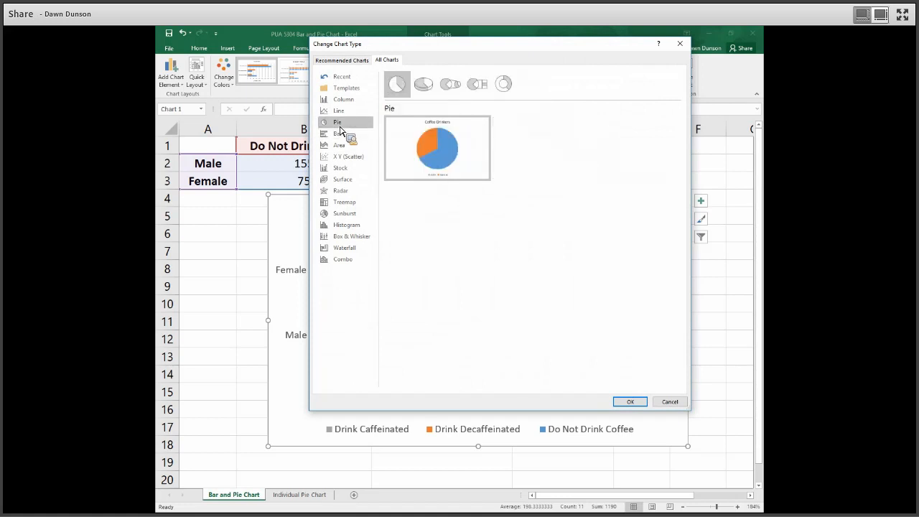
pyautogui.click(425, 94)
pyautogui.click(456, 91)
pyautogui.click(478, 91)
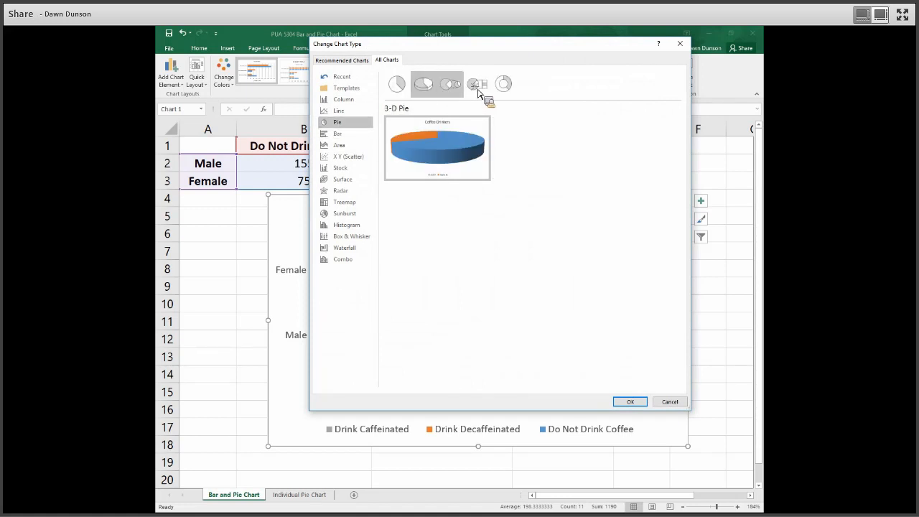
pyautogui.click(502, 87)
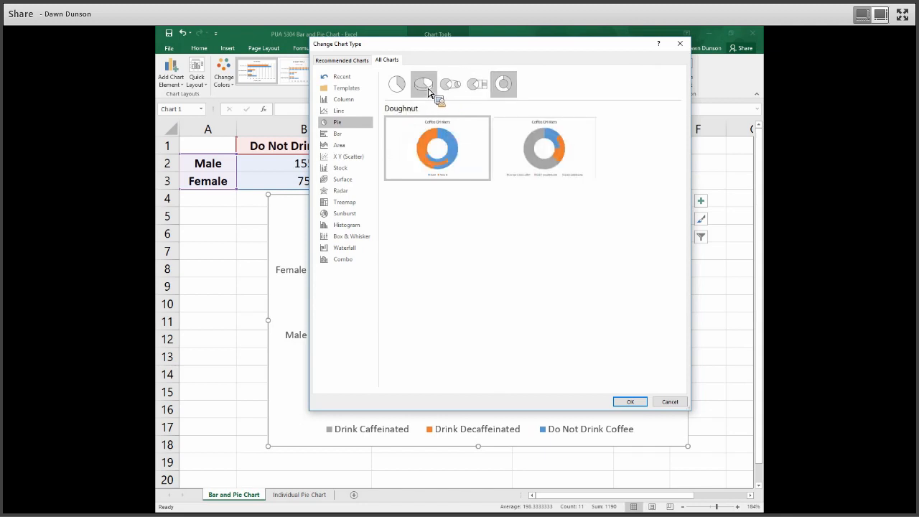
pyautogui.click(430, 93)
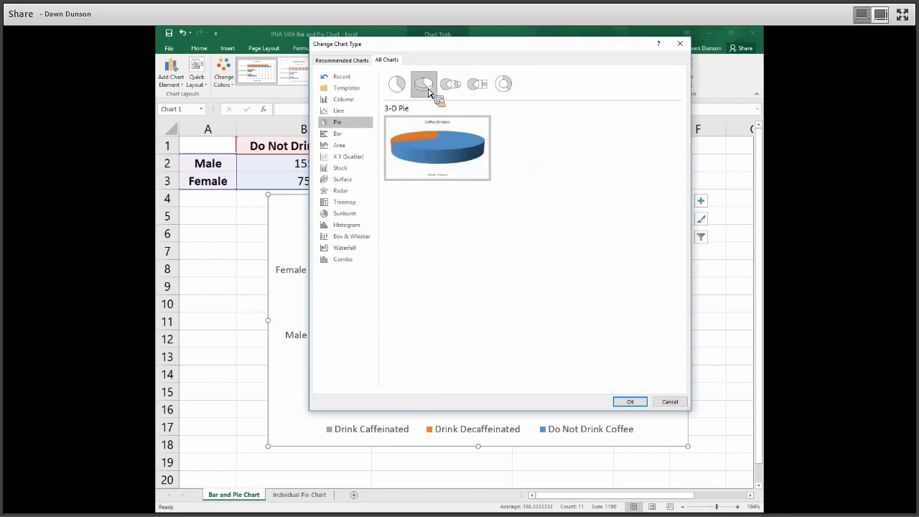
pyautogui.click(631, 404)
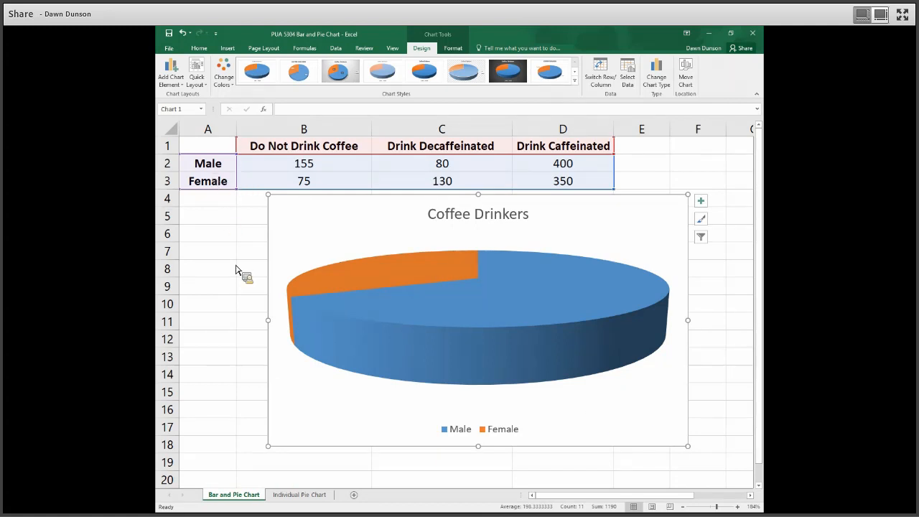
# - On the Individual Pie Chart sheet, insert a 3-D pie chart from A5:D6 and apply the grey gradient style with percentage labels
pyautogui.click(300, 496)
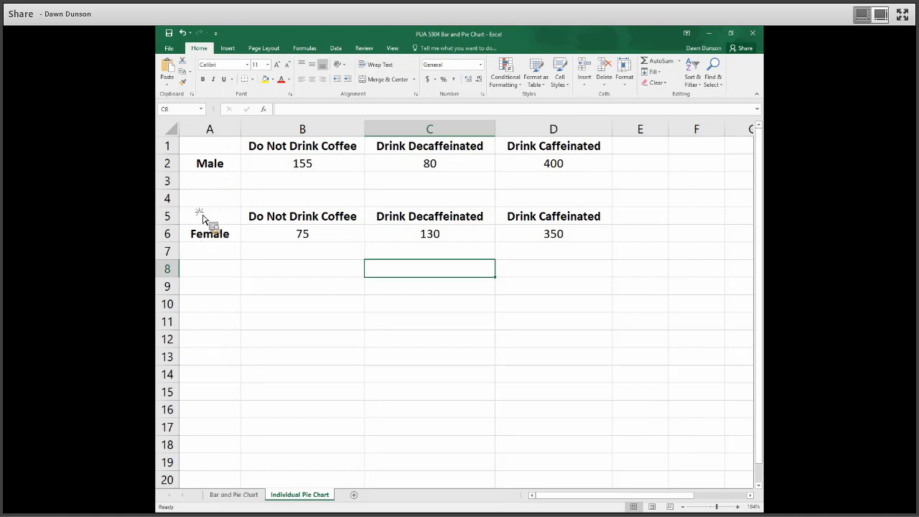
pyautogui.moveTo(203, 218); pyautogui.dragTo(338, 238)
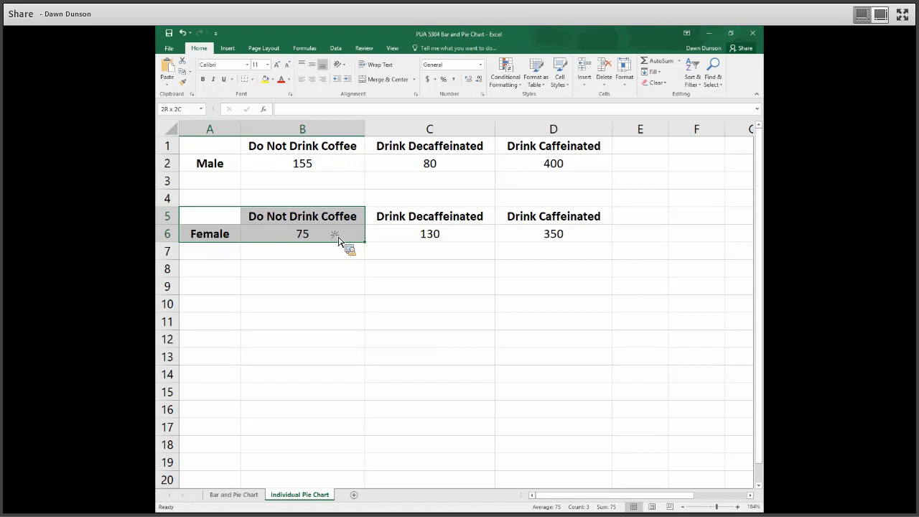
pyautogui.moveTo(537, 237); pyautogui.dragTo(536, 237)
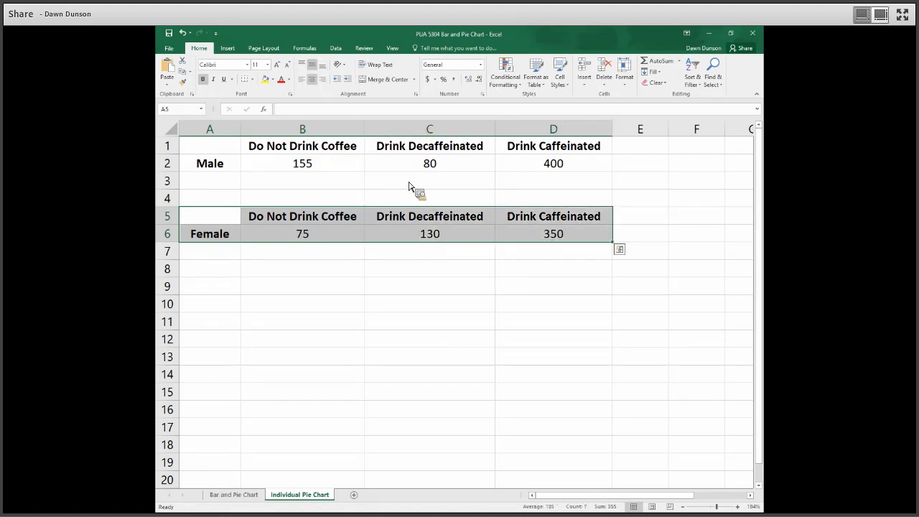
pyautogui.click(239, 52)
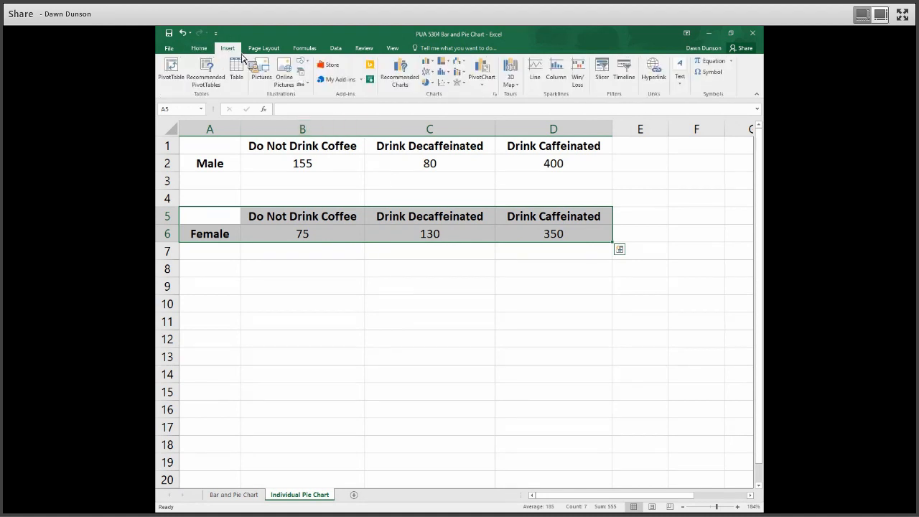
pyautogui.click(404, 85)
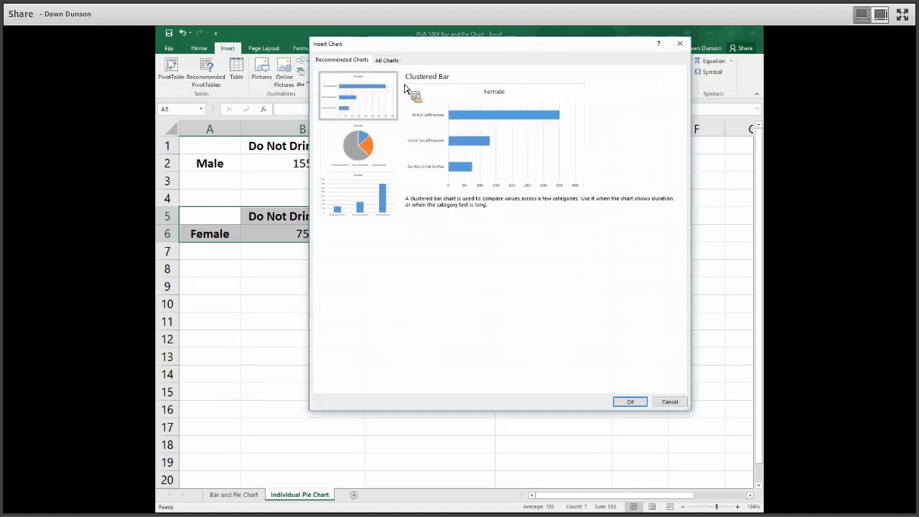
pyautogui.click(395, 63)
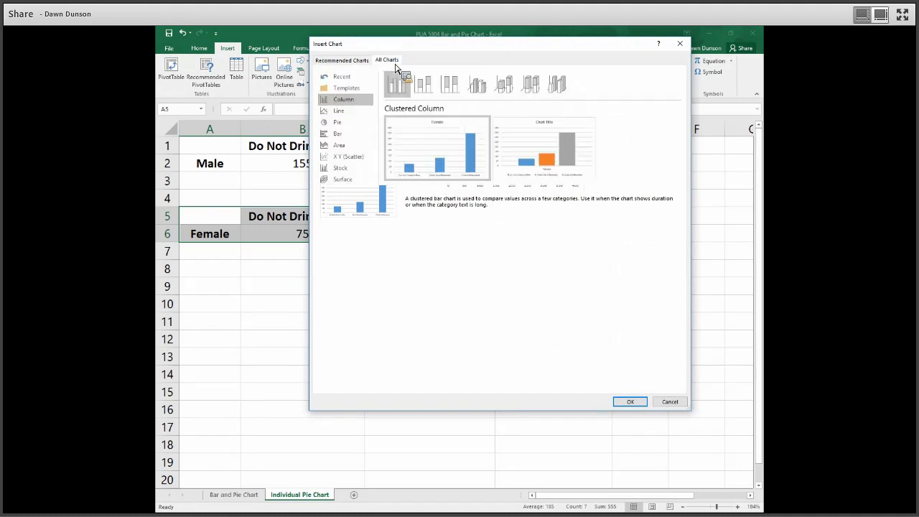
pyautogui.click(354, 124)
pyautogui.click(428, 90)
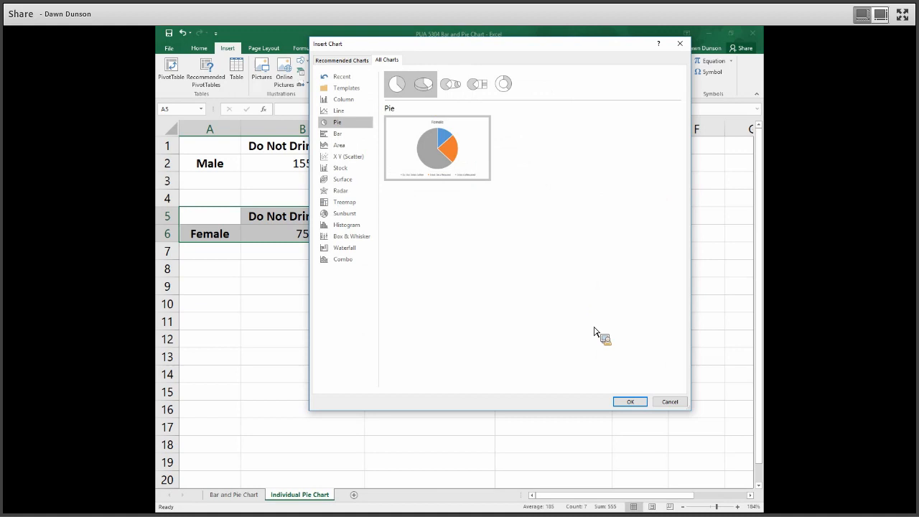
pyautogui.click(633, 405)
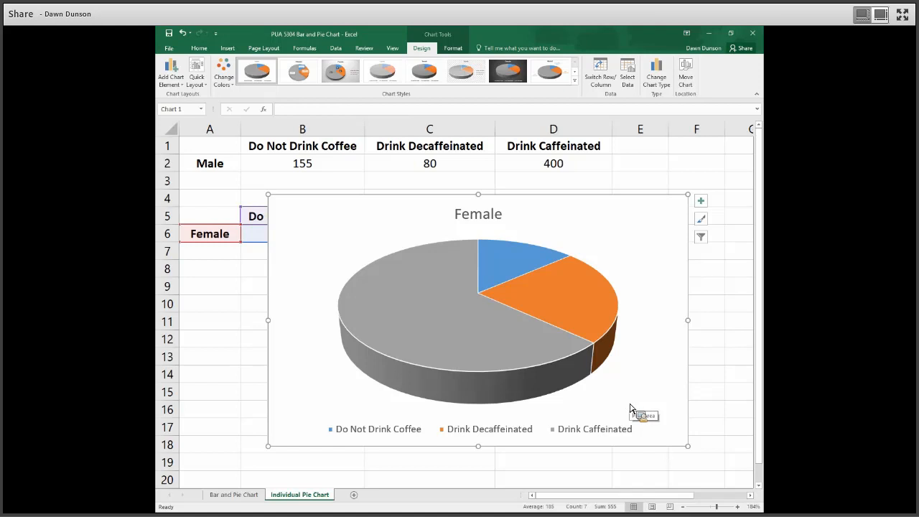
pyautogui.click(337, 72)
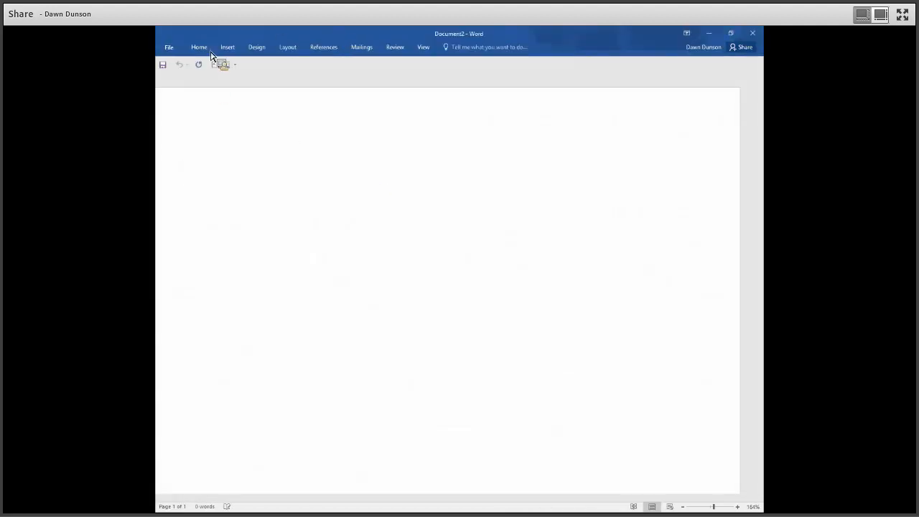
# - Return to the Excel workbook and copy the whole Female pie chart
pyautogui.hotkey('alt', 'Tab')
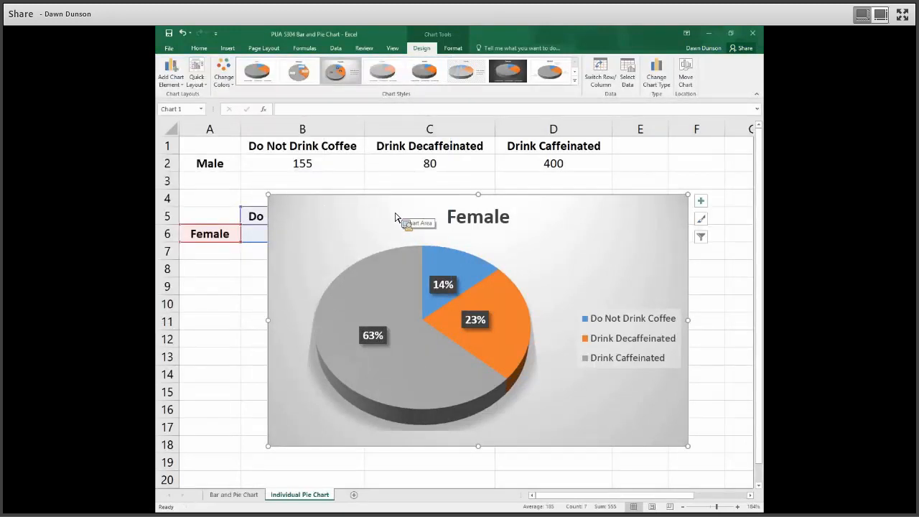
pyautogui.rightClick(395, 214)
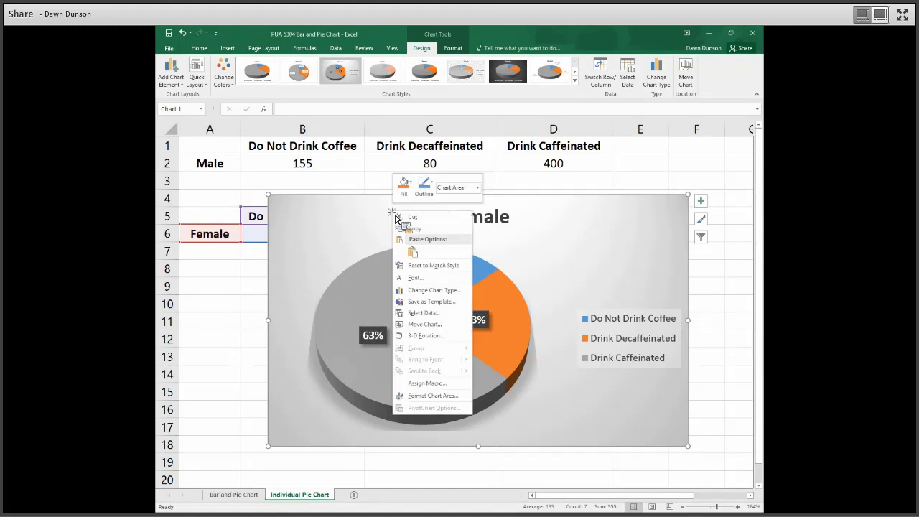
pyautogui.click(410, 229)
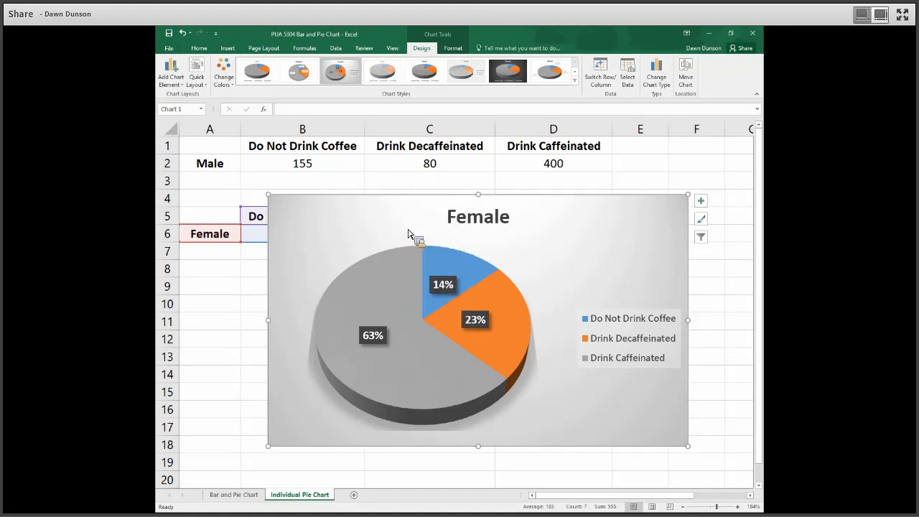
# - Switch to the blank Word document, maximize its window, and paste the copied Female pie chart with the first paste option
pyautogui.moveTo(492, 86); pyautogui.dragTo(666, 65)
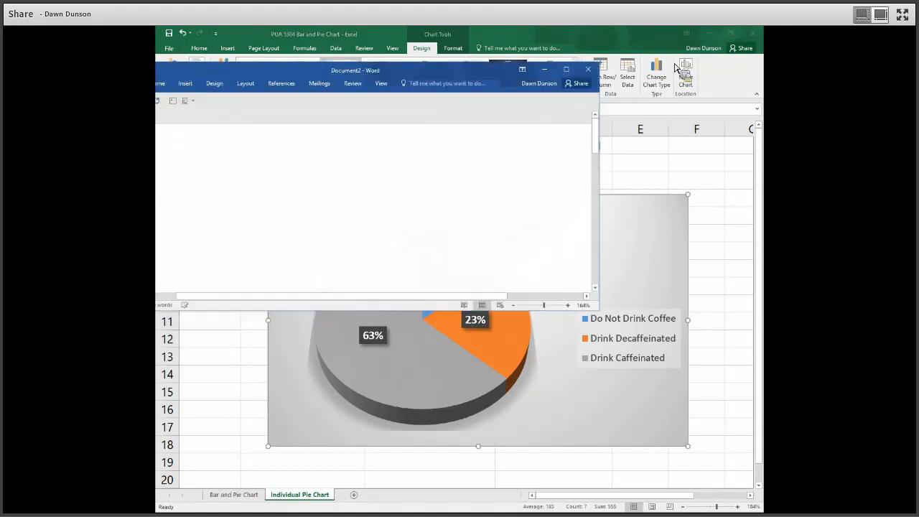
pyautogui.click(692, 66)
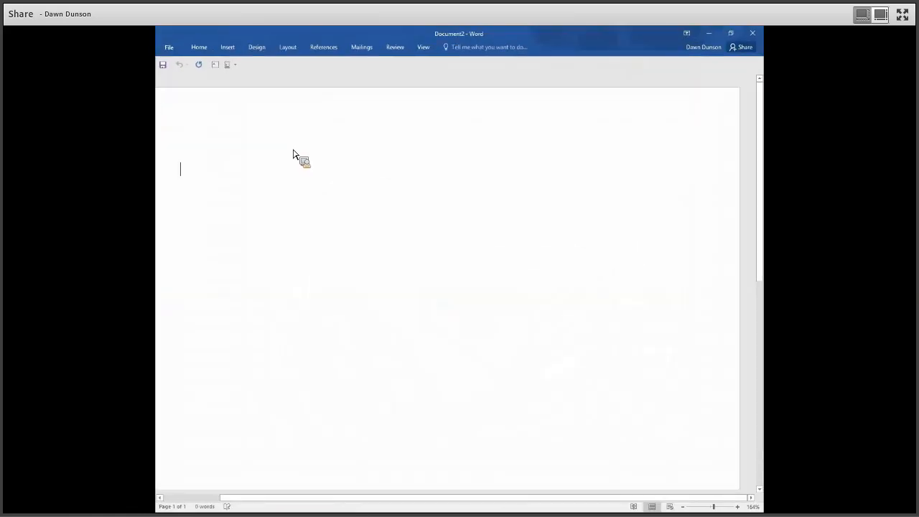
pyautogui.rightClick(291, 150)
pyautogui.rightClick(246, 188)
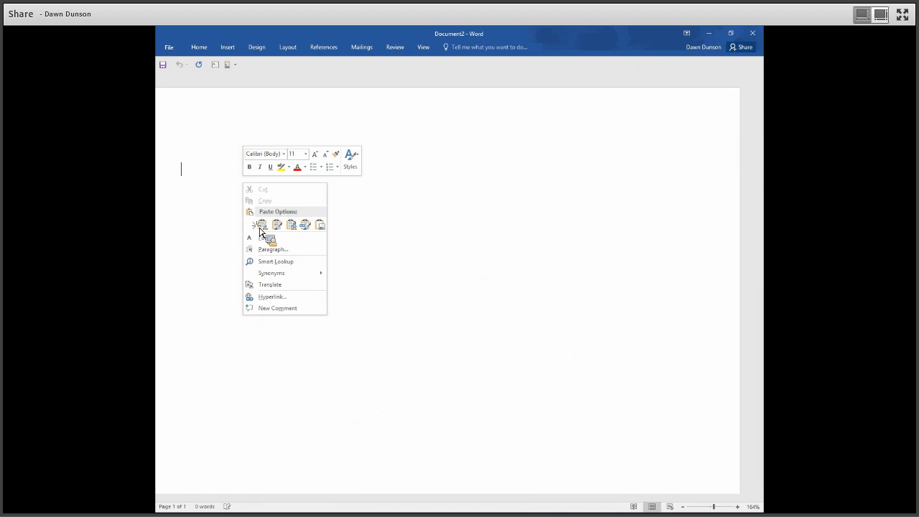
pyautogui.click(260, 227)
pyautogui.moveTo(261, 231)
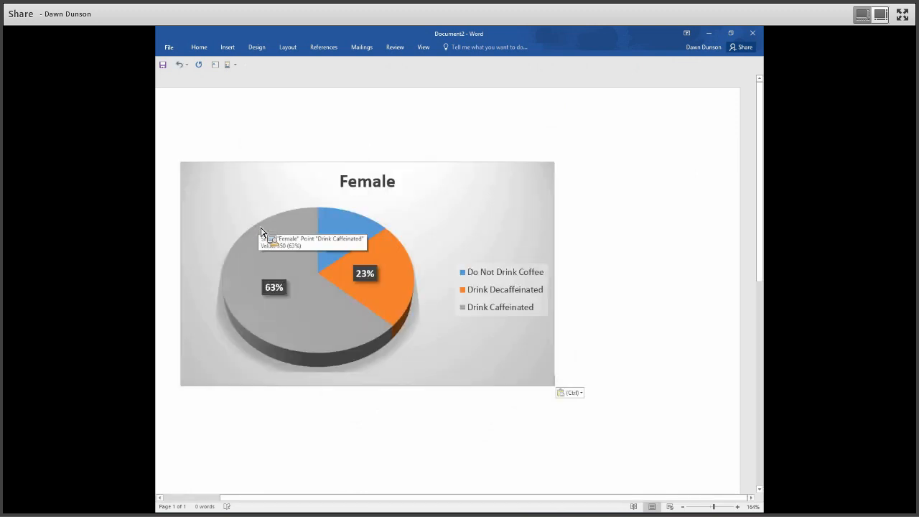